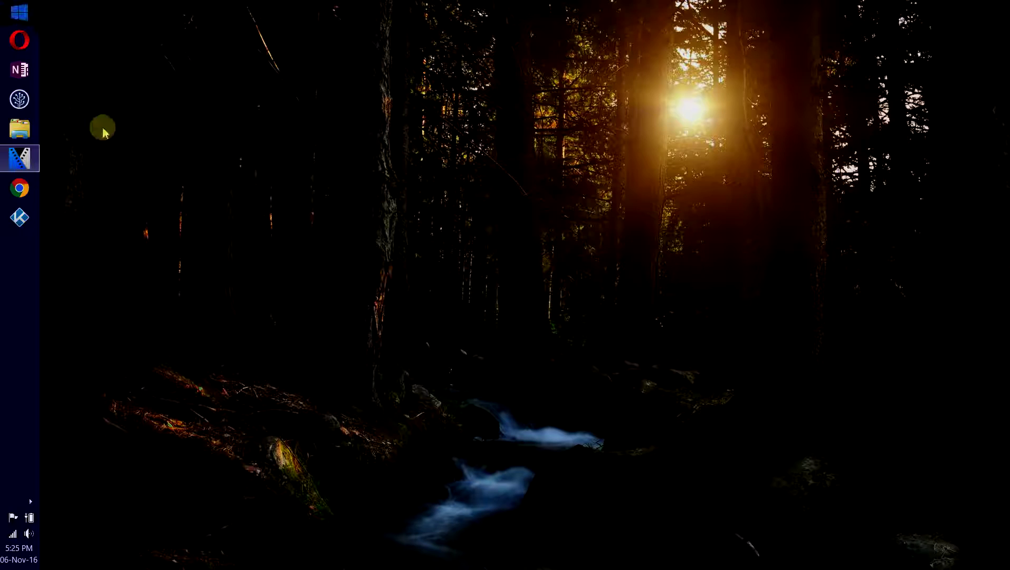
- Show the Start screen's Apps list sorted by date installed and select PS4 Remote Play
click(17, 16)
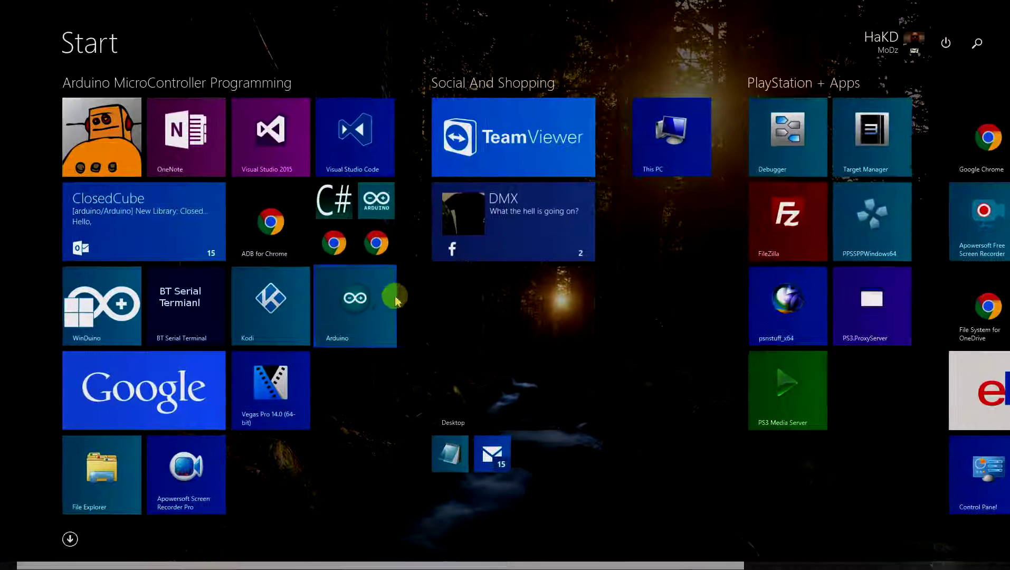
scroll(395, 293, down, 3)
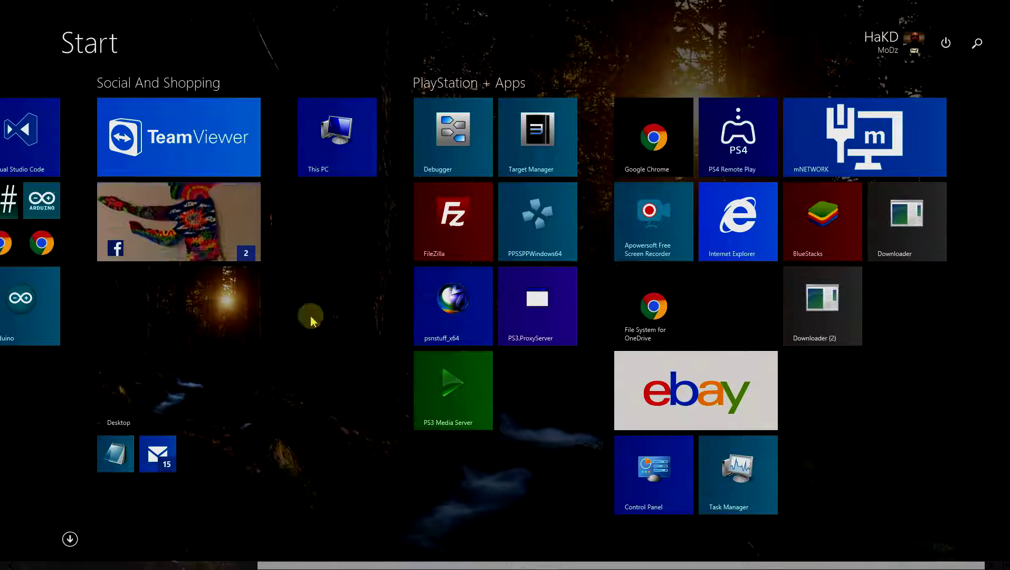
scroll(357, 260, up, 5)
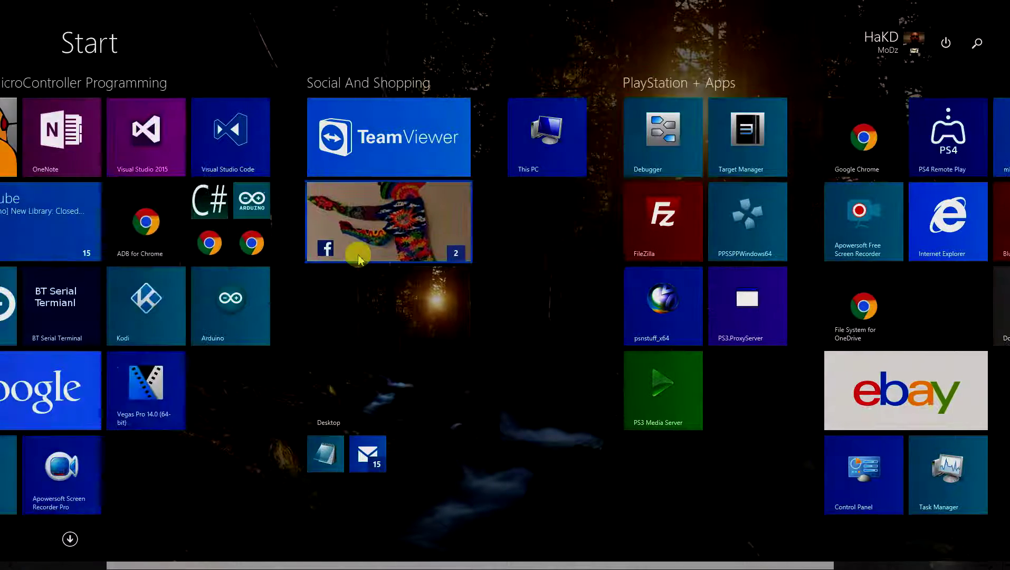
click(70, 538)
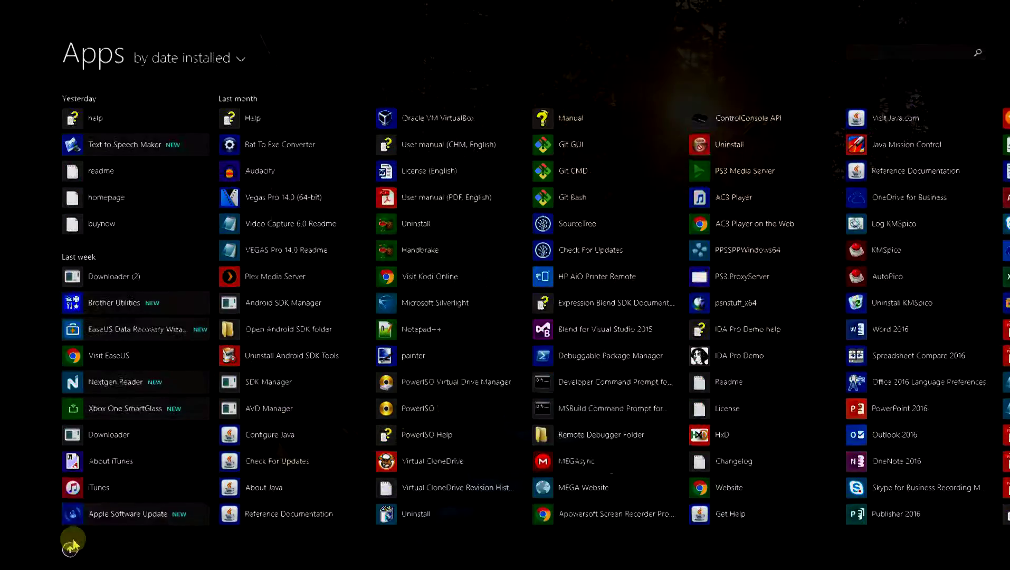
scroll(285, 267, down, 6)
scroll(287, 267, down, 3)
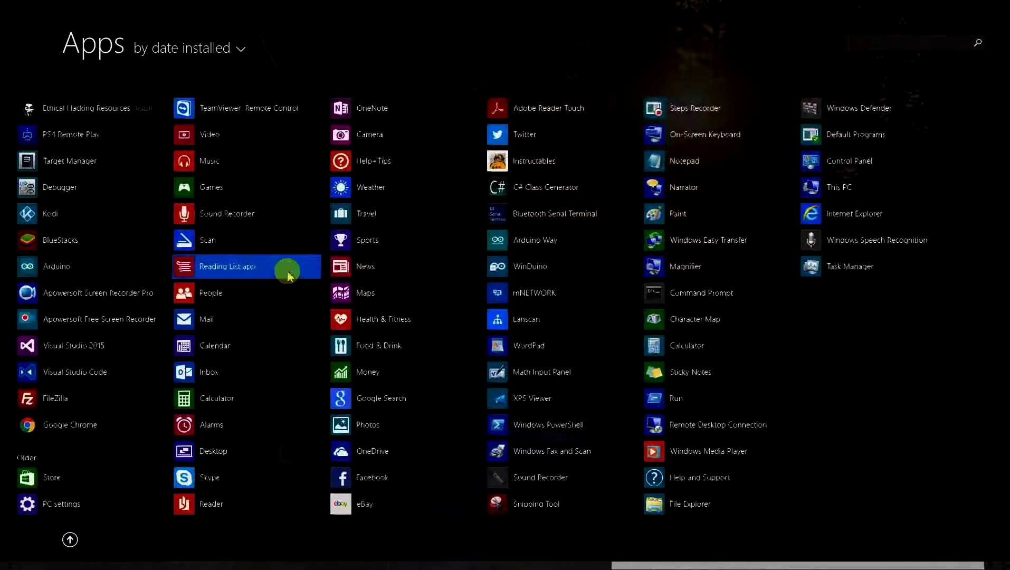
scroll(287, 267, up, 9)
scroll(406, 266, down, 10)
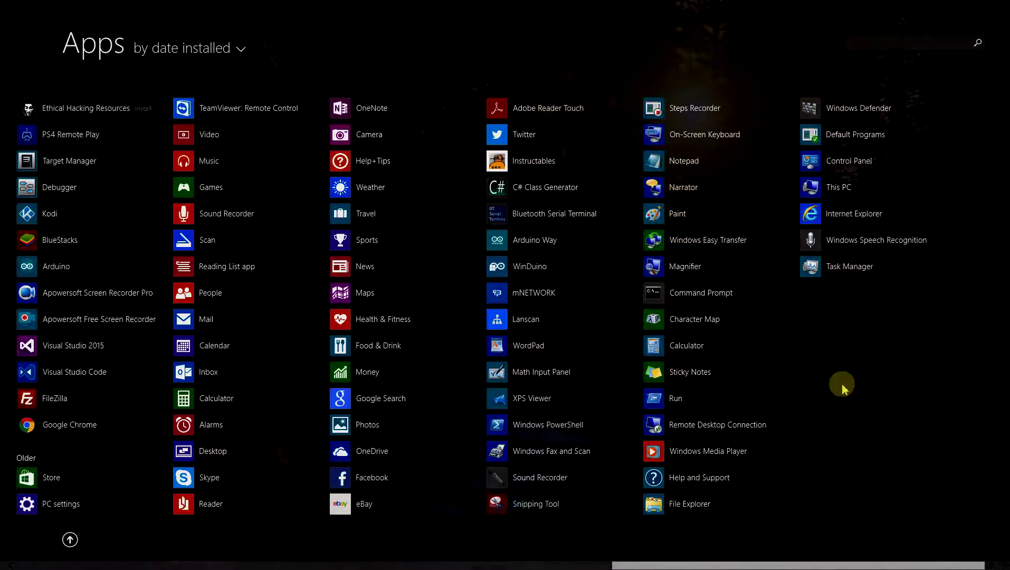
scroll(838, 370, up, 3)
scroll(777, 324, up, 3)
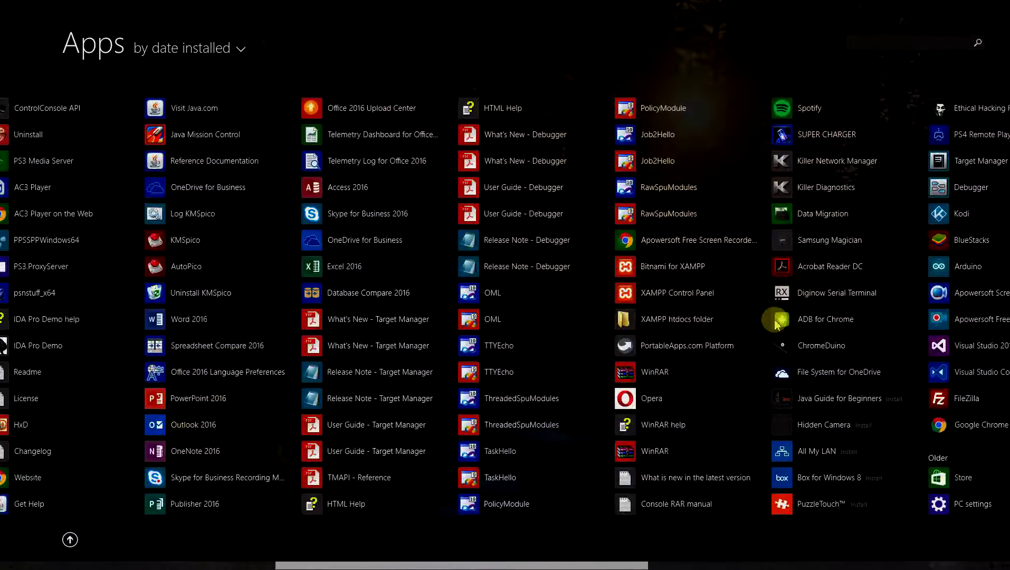
scroll(777, 324, down, 3)
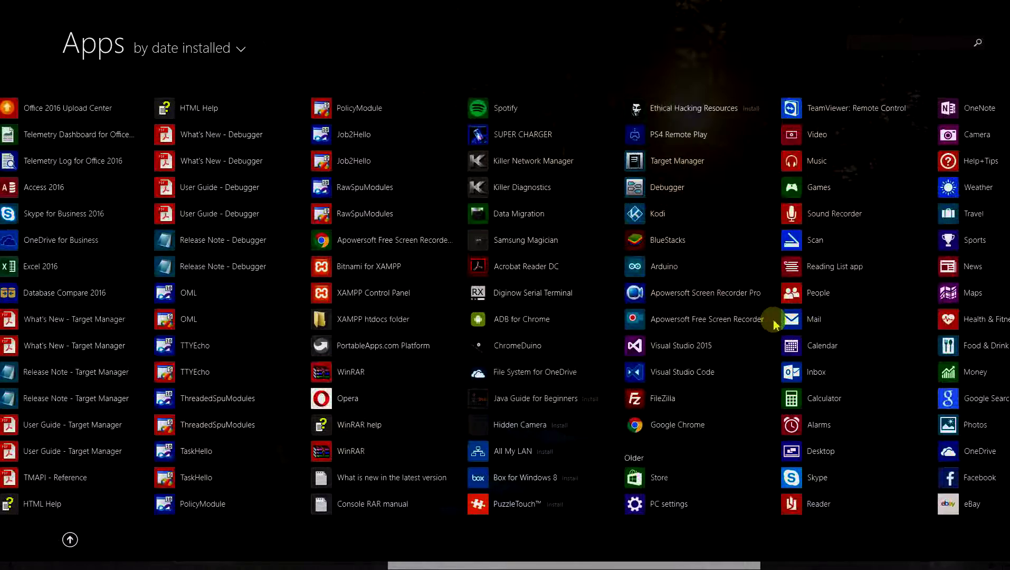
scroll(787, 195, down, 3)
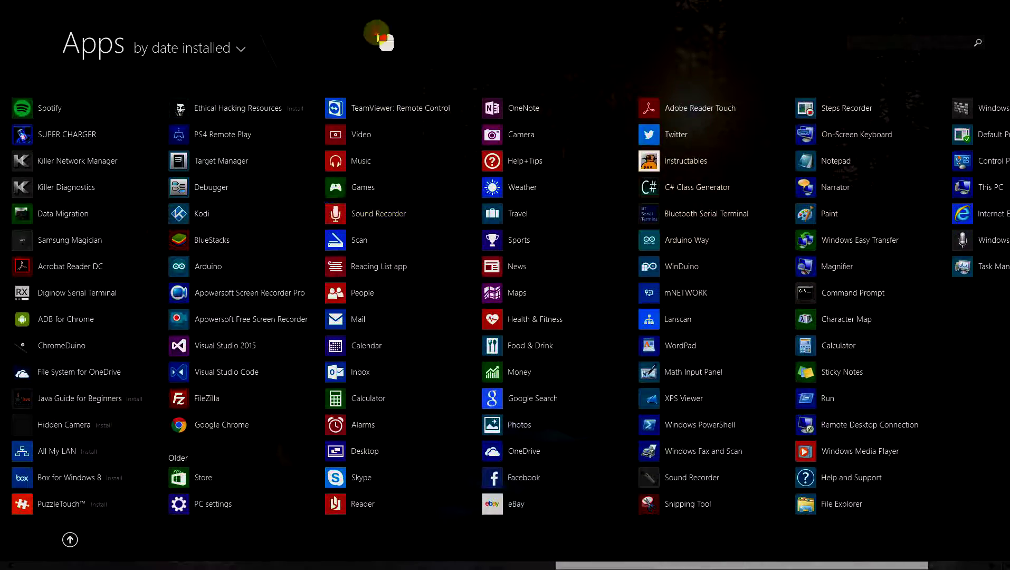
click(202, 132)
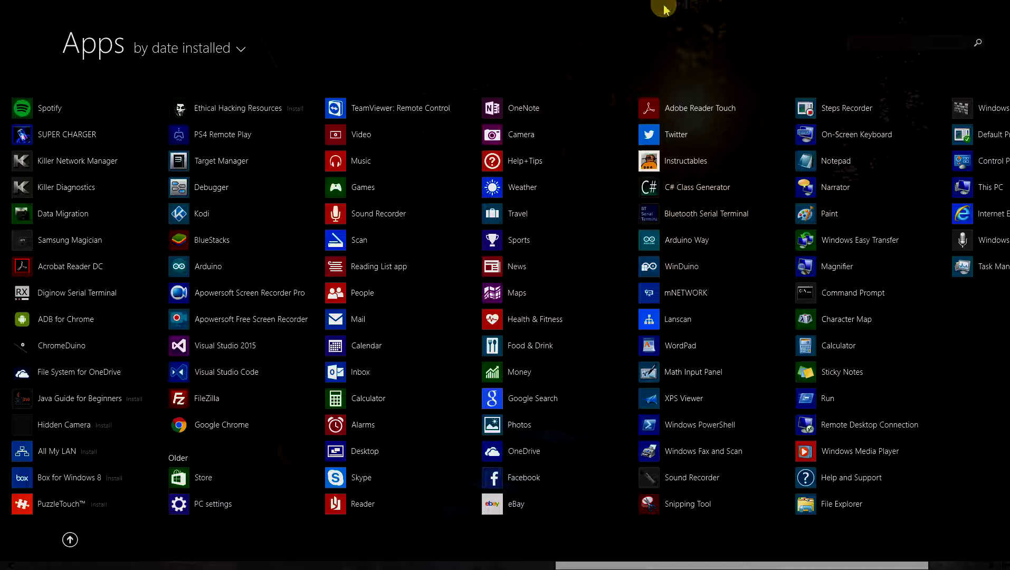
- Try running 'remoteplay' from the Run dialog, then dismiss the cannot-find error and close Run
key(super)
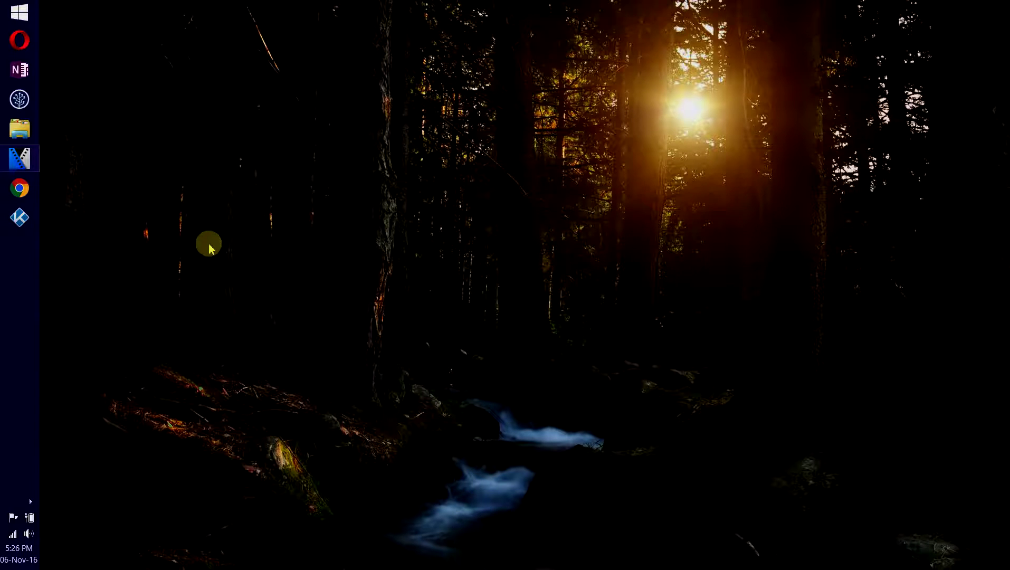
key(super+x)
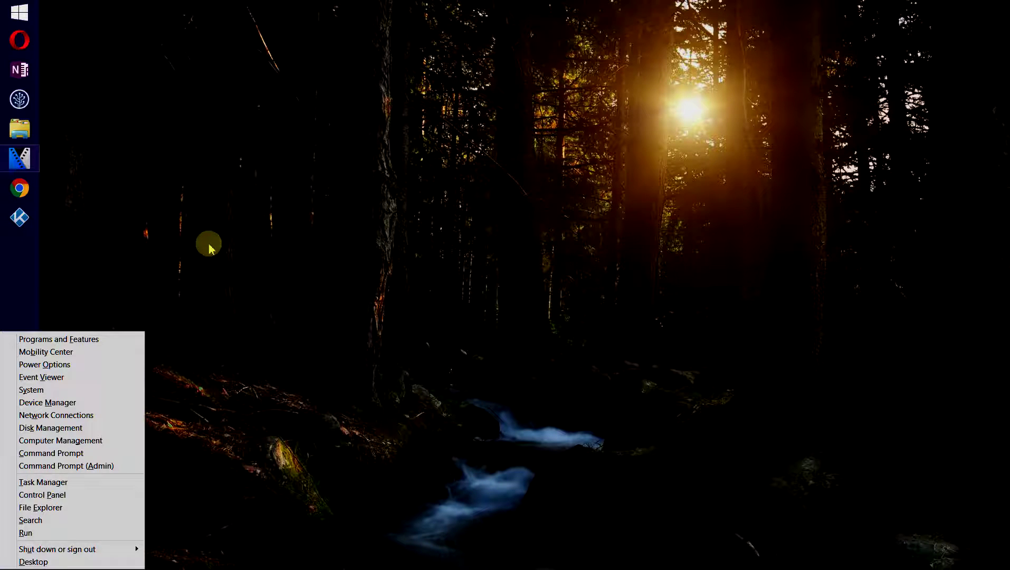
click(56, 536)
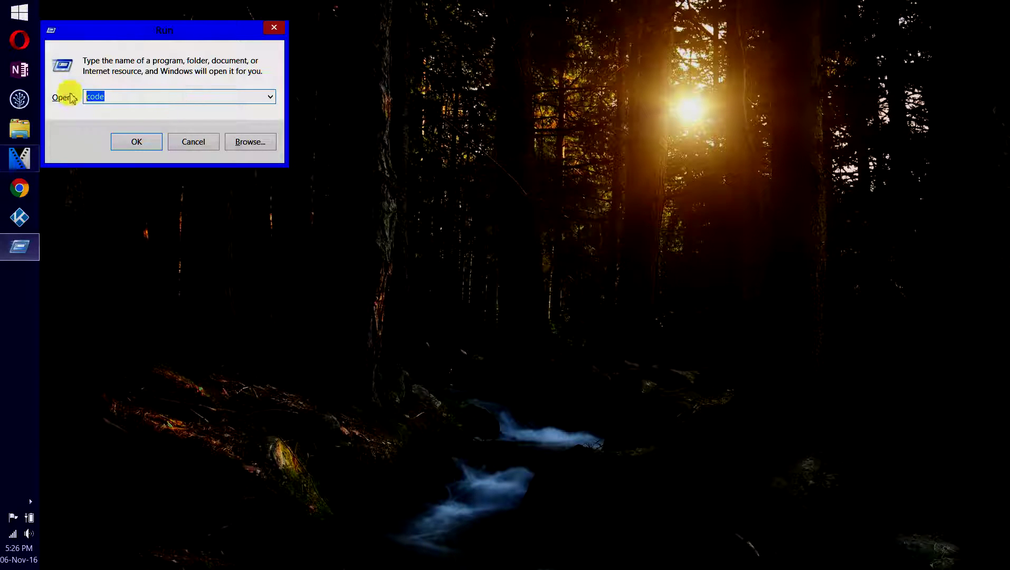
text(rem)
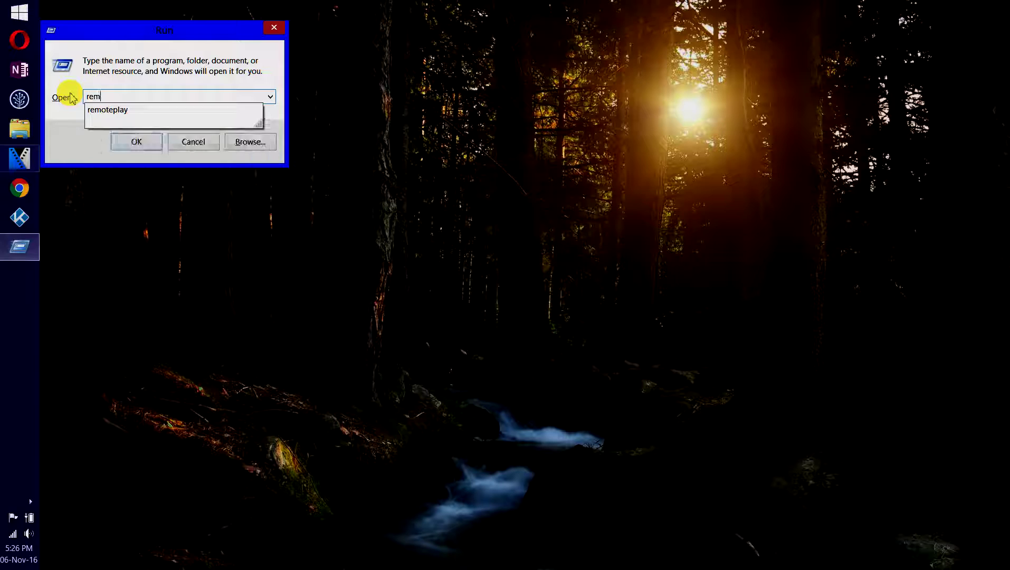
key(Down)
key(Return)
key(Return)
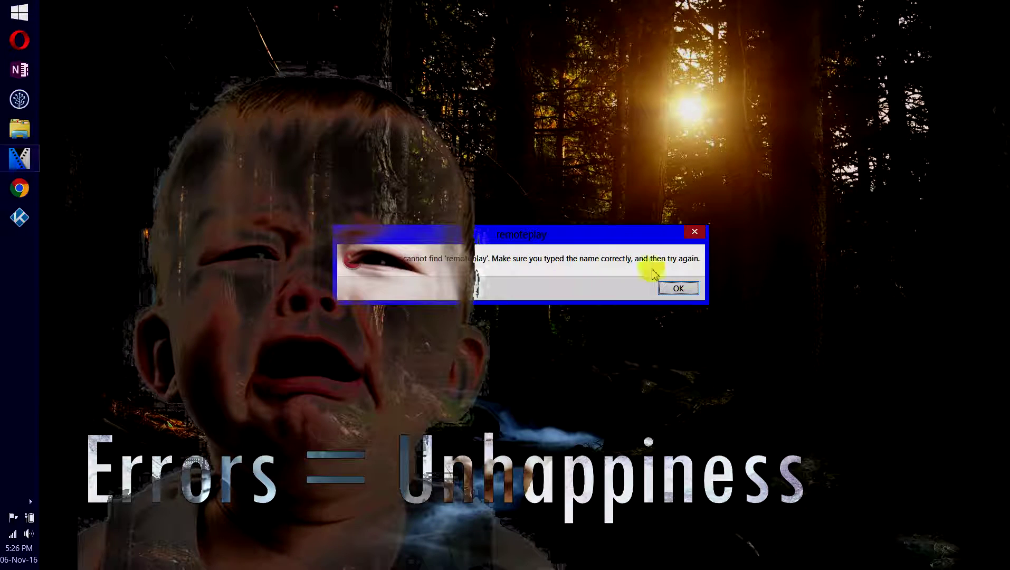
click(679, 288)
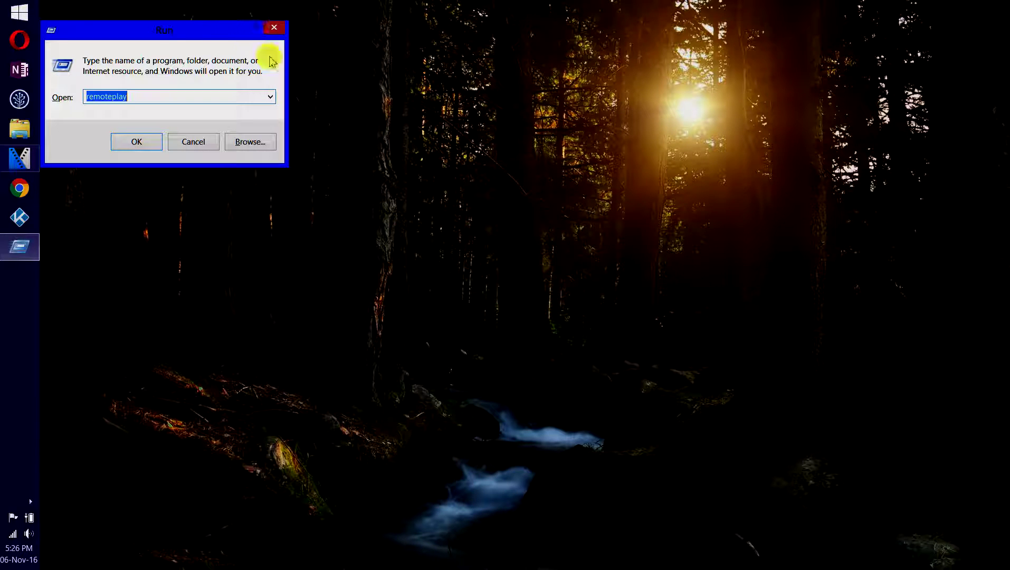
key(Escape)
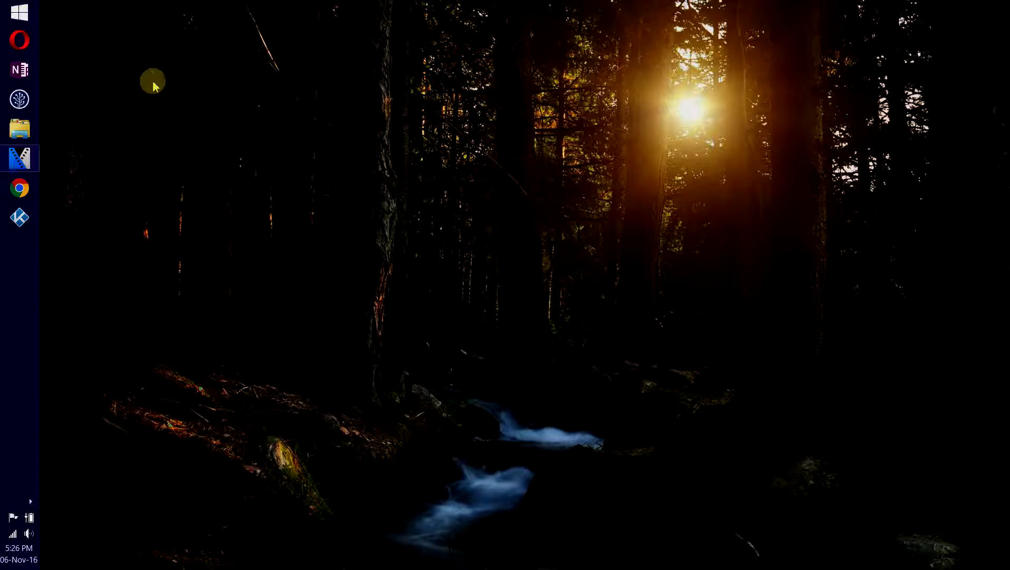
- Reopen the Apps list and bring up the shortcut menu for PS4 Remote Play
click(18, 12)
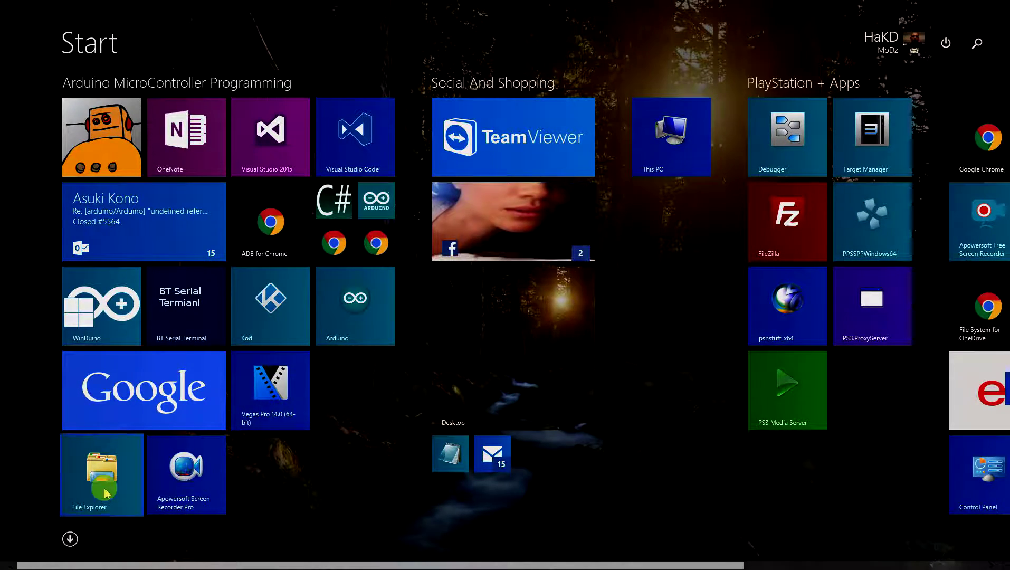
click(69, 544)
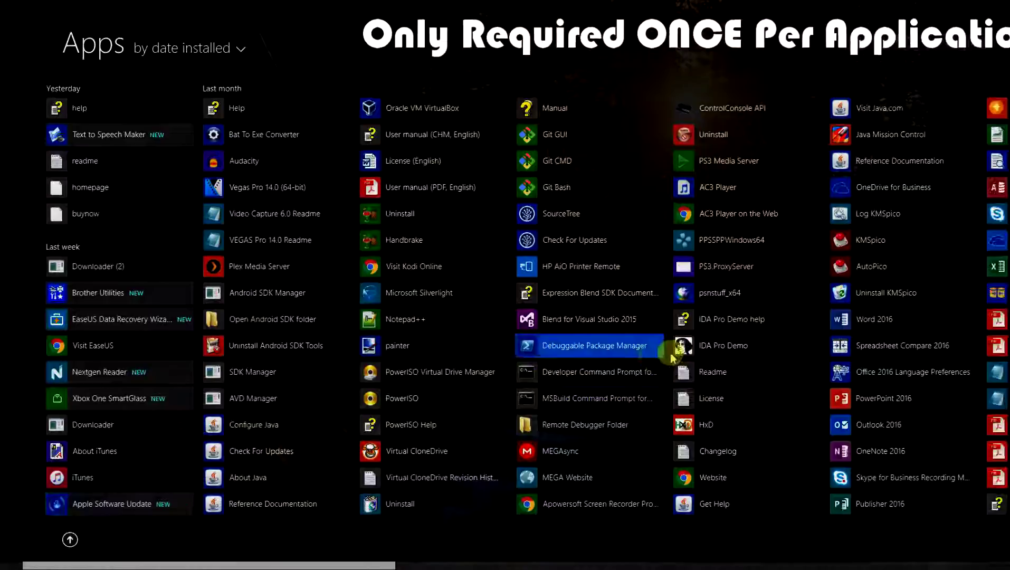
scroll(654, 341, down, 3)
scroll(665, 356, down, 5)
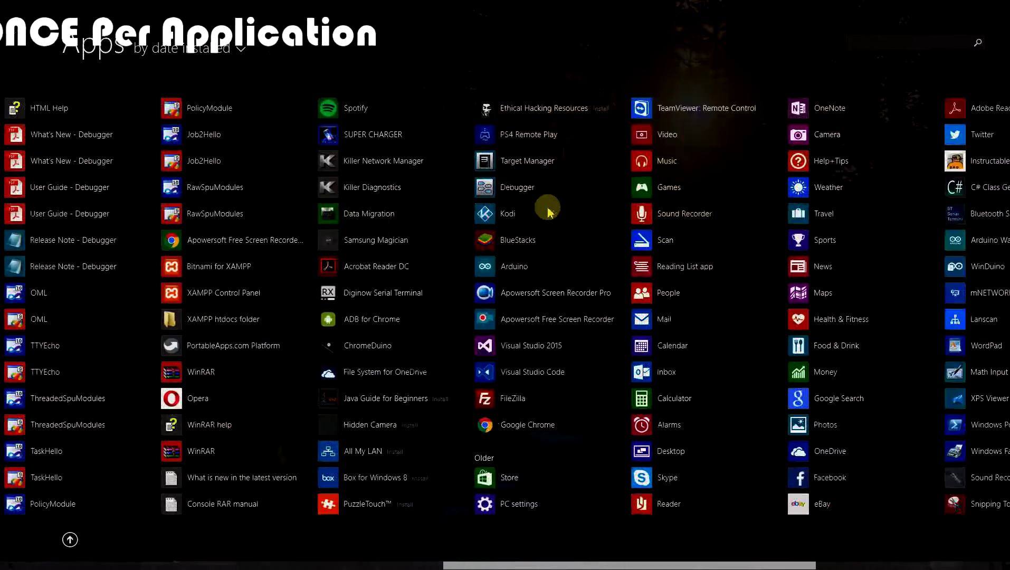
scroll(501, 191, down, 3)
scroll(300, 128, up, 2)
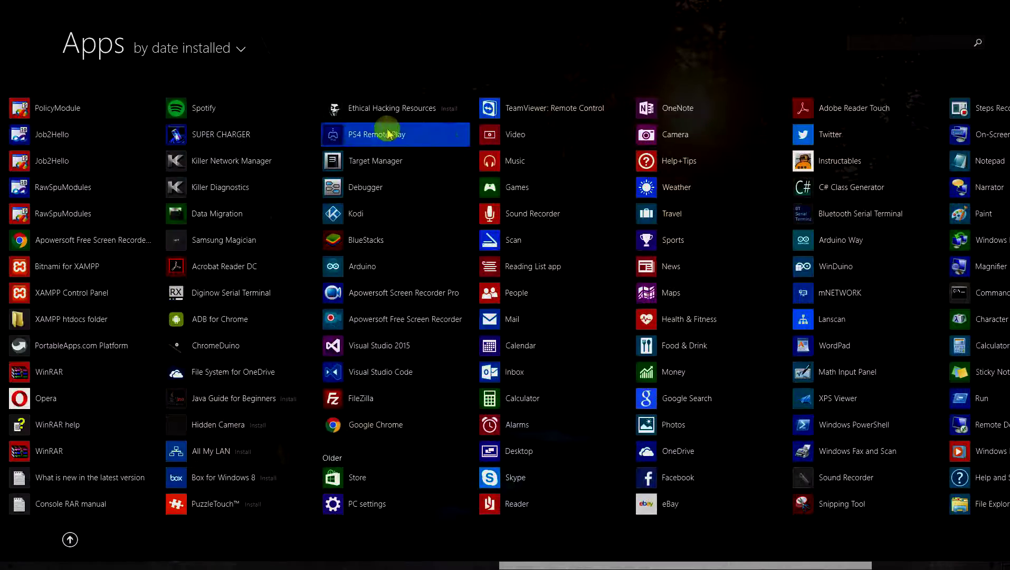
right_click(371, 143)
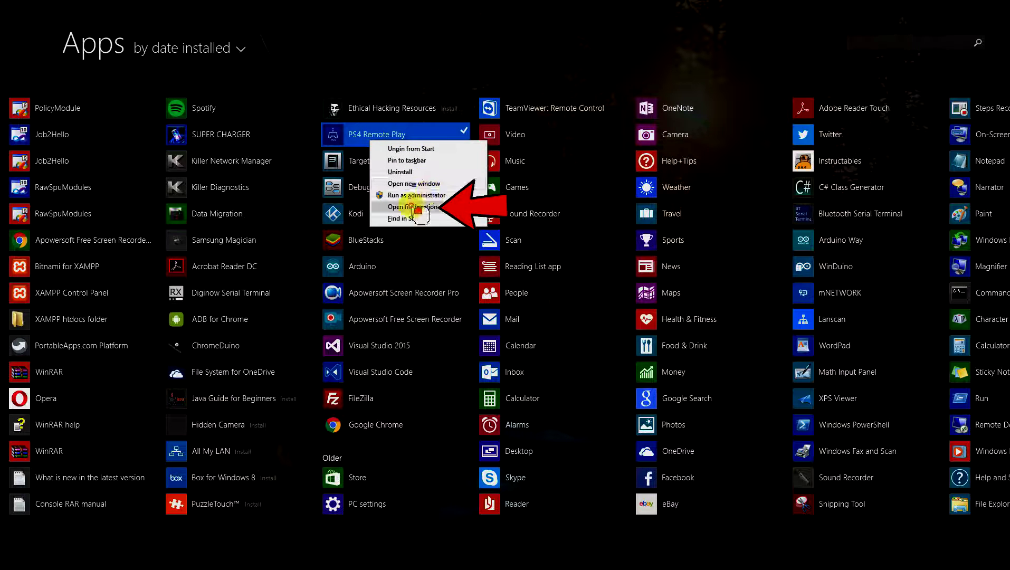
- Open the PS4 Remote Play shortcut's location, then the folder holding RemotePlay.exe
click(413, 206)
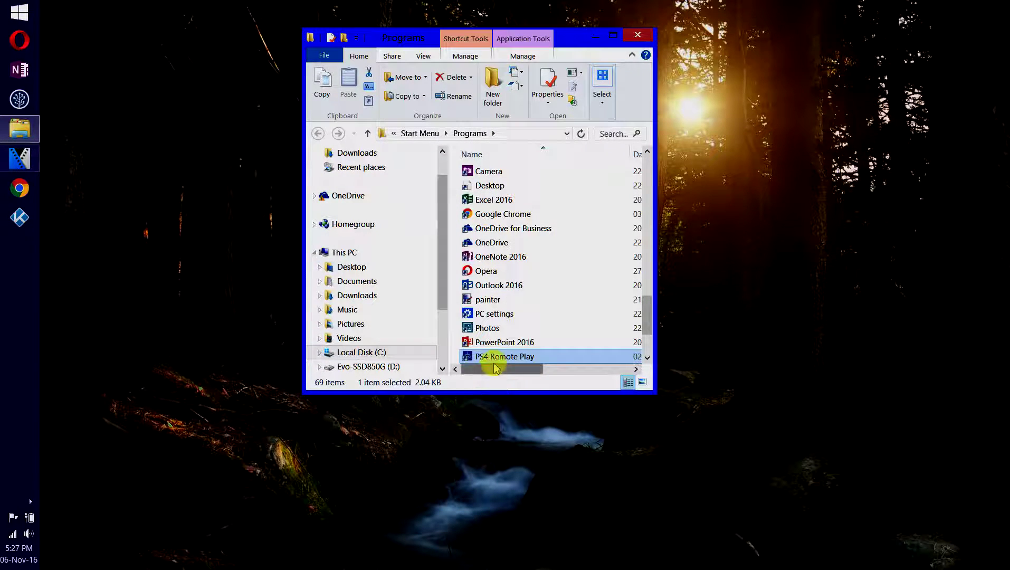
drag(487, 361, 521, 364)
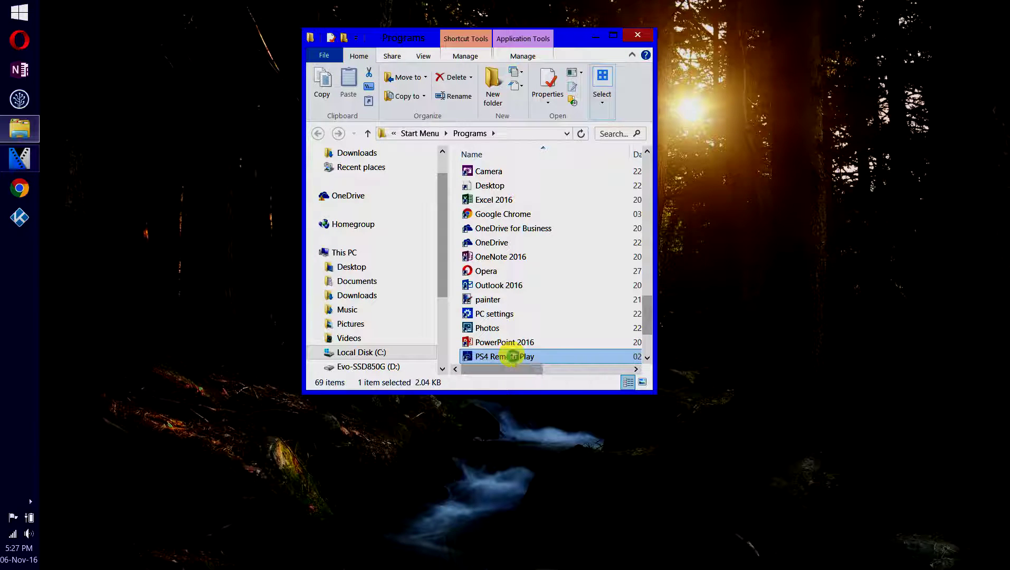
right_click(512, 357)
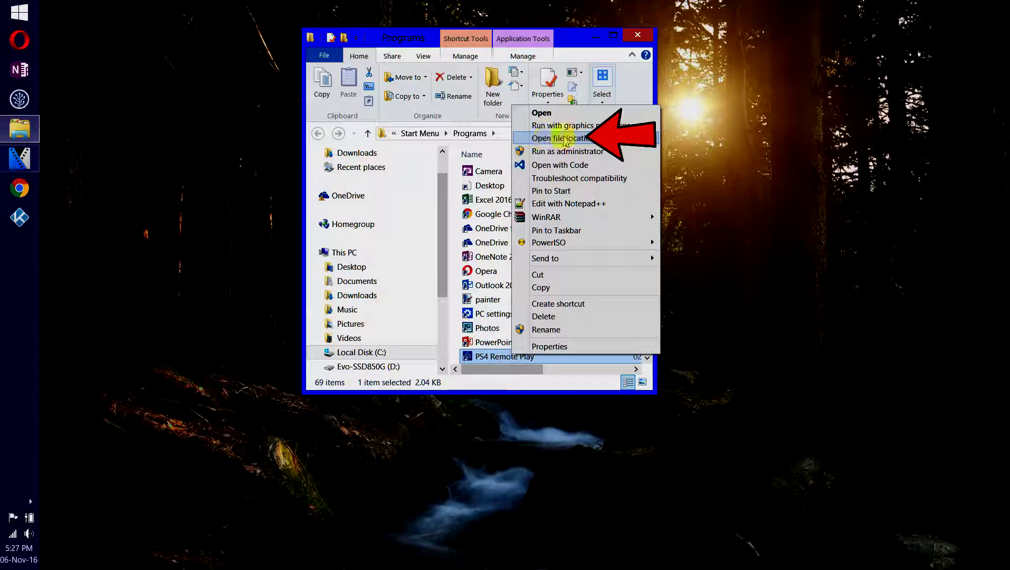
click(564, 140)
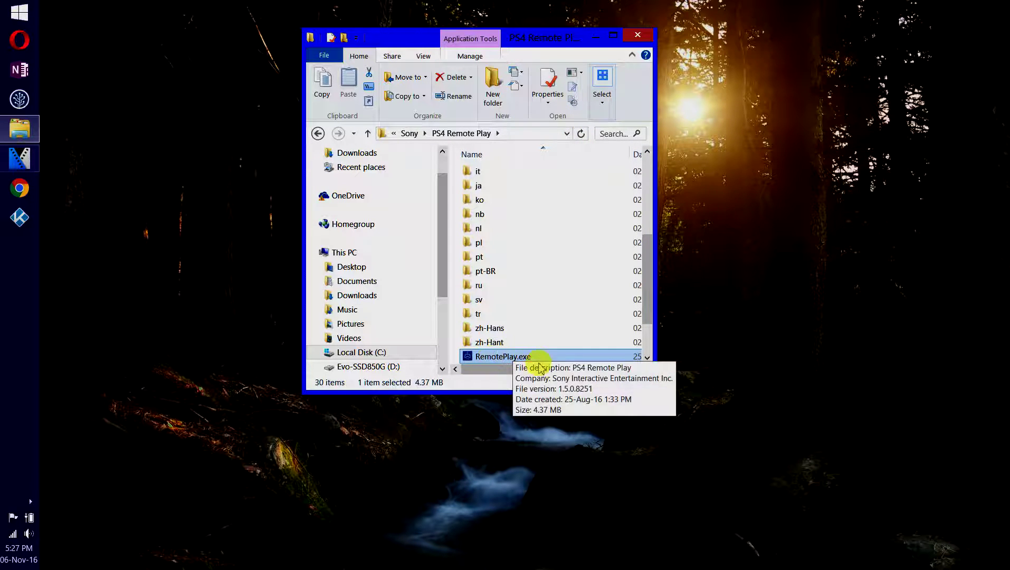
- Copy the folder path C:\Program Files (x86)\Sony\PS4 Remote Play from the address bar
right_click(494, 356)
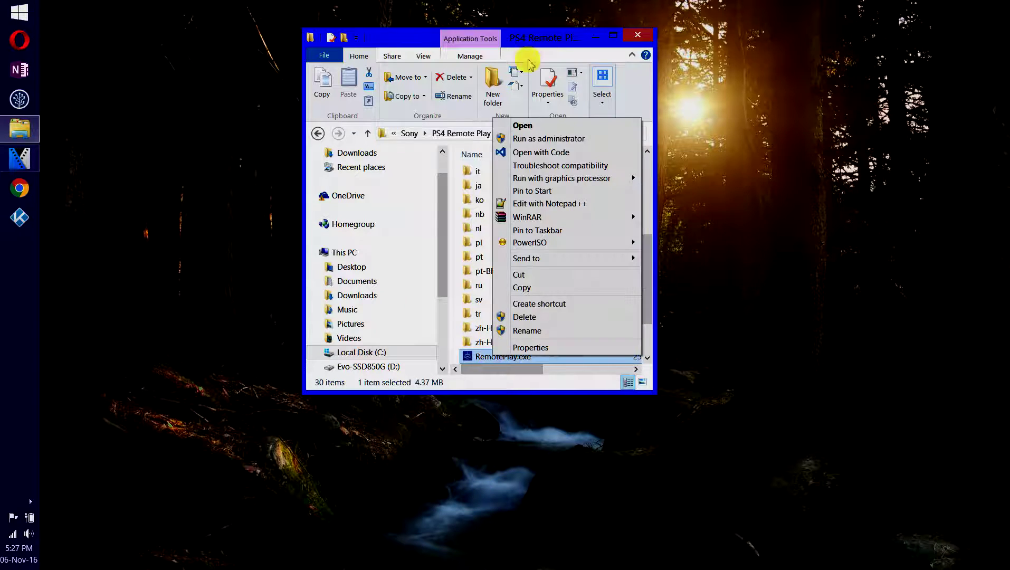
click(525, 31)
click(518, 134)
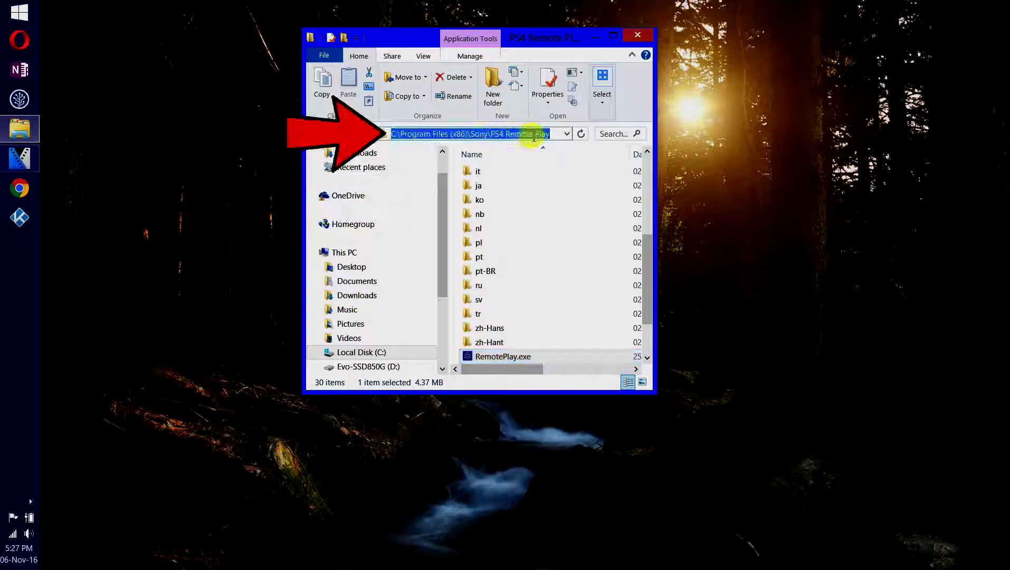
right_click(481, 136)
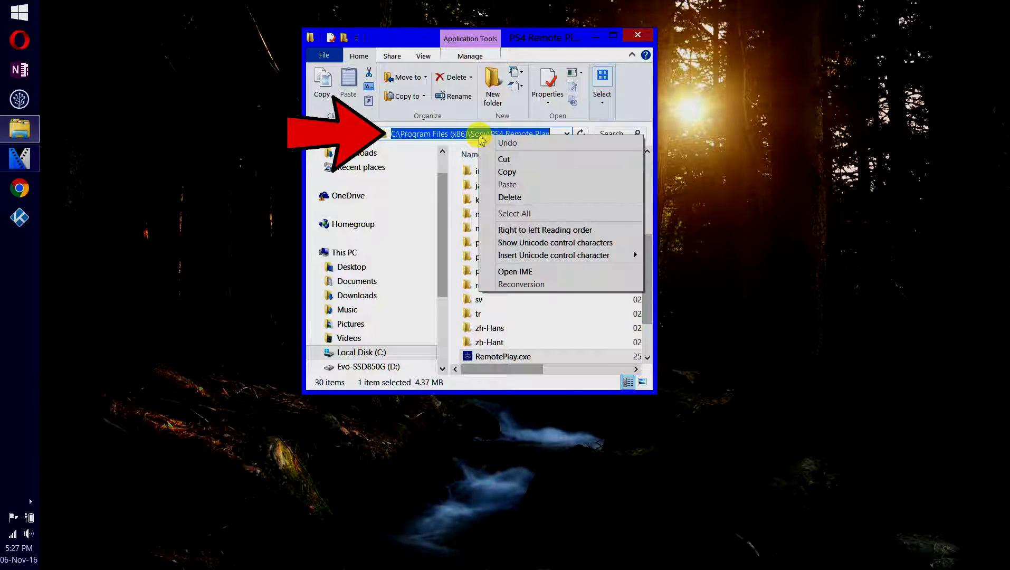
click(522, 172)
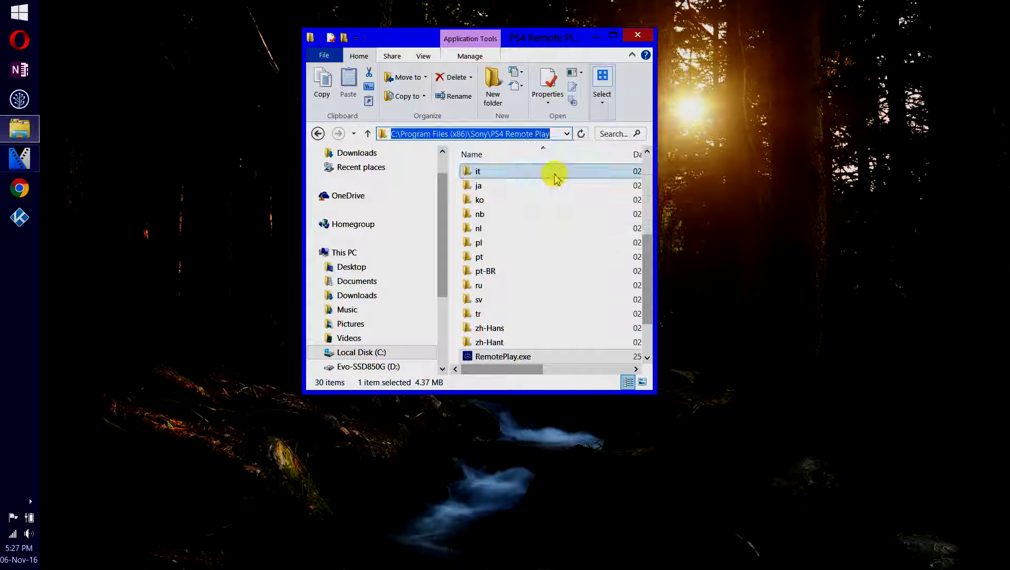
- Close the Sony folder and open Environment Variables via Win+Pause and System settings
click(637, 35)
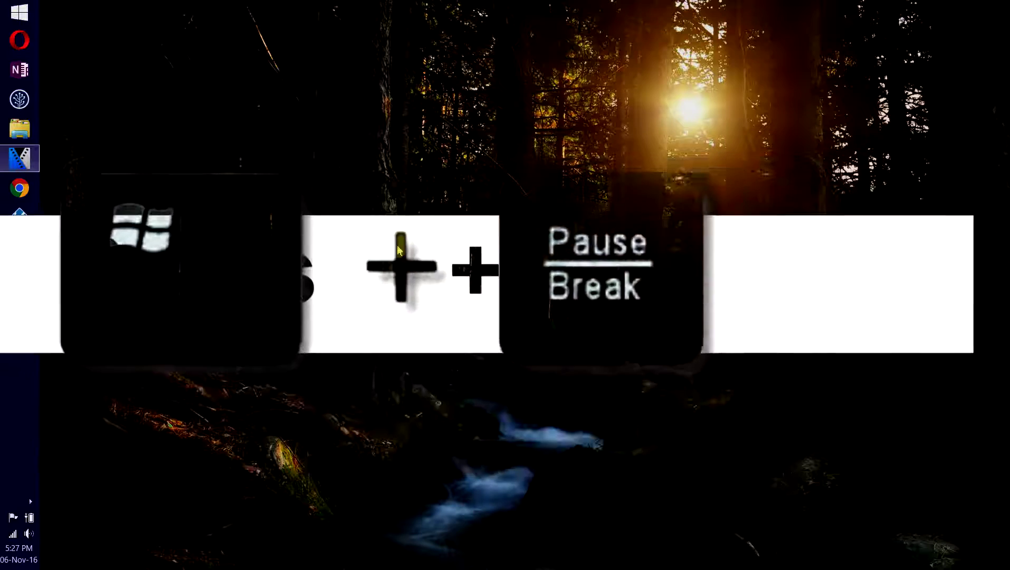
key(super+Pause)
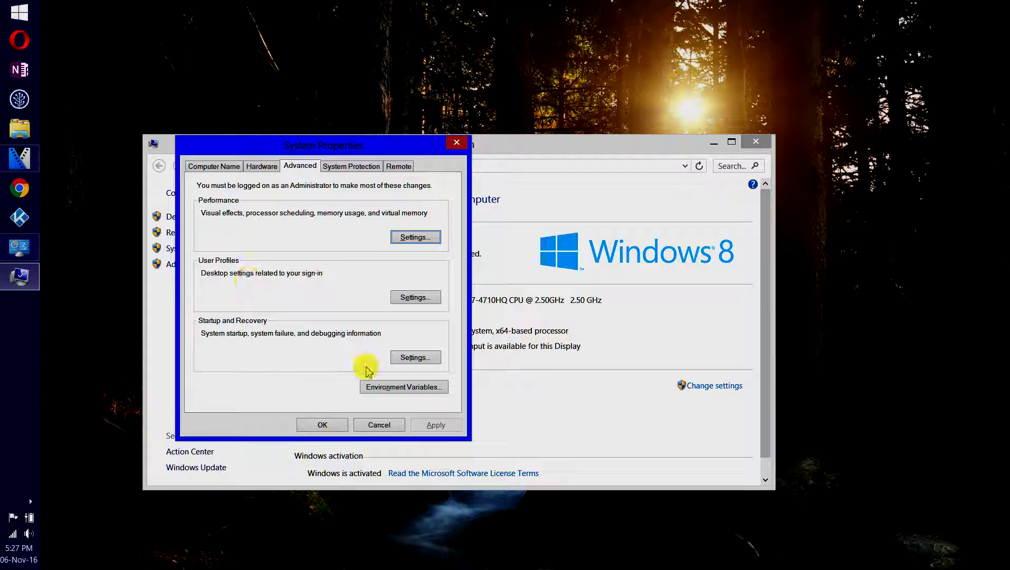
key(alt+n)
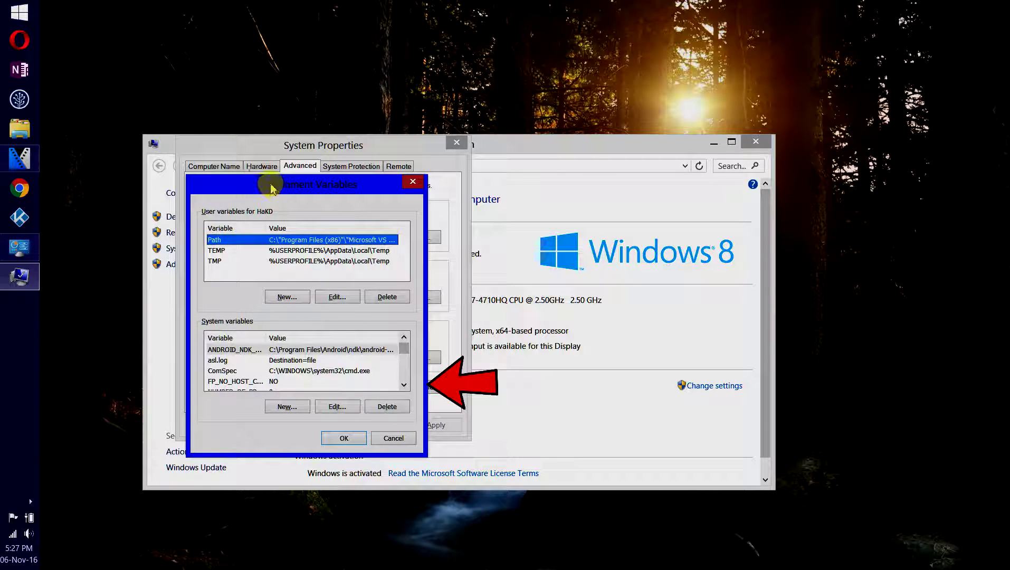
- Append ;"C:\Program Files (x86)\Sony\PS4 Remote Play" to the end of the user Path value
click(211, 244)
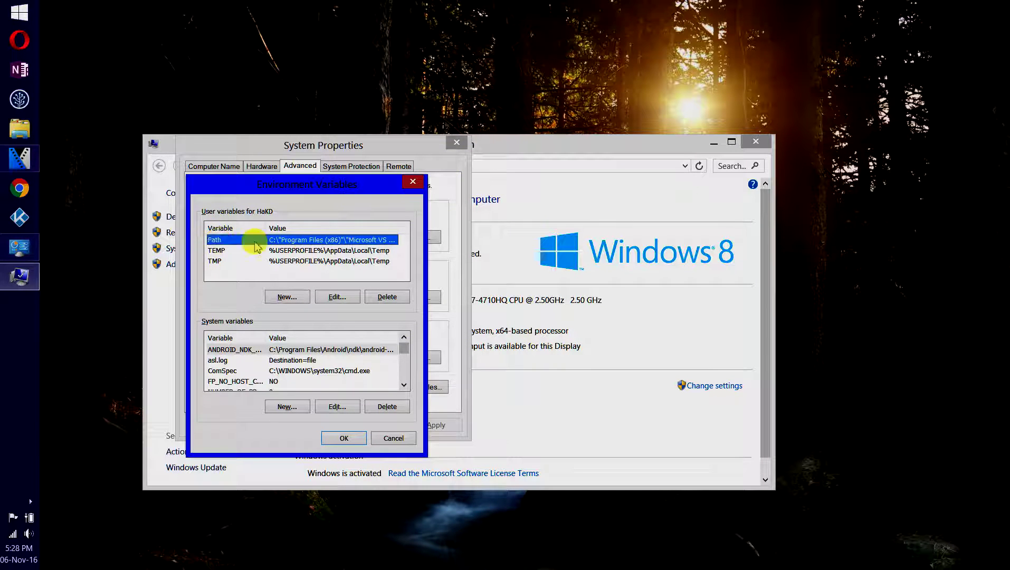
double_click(346, 243)
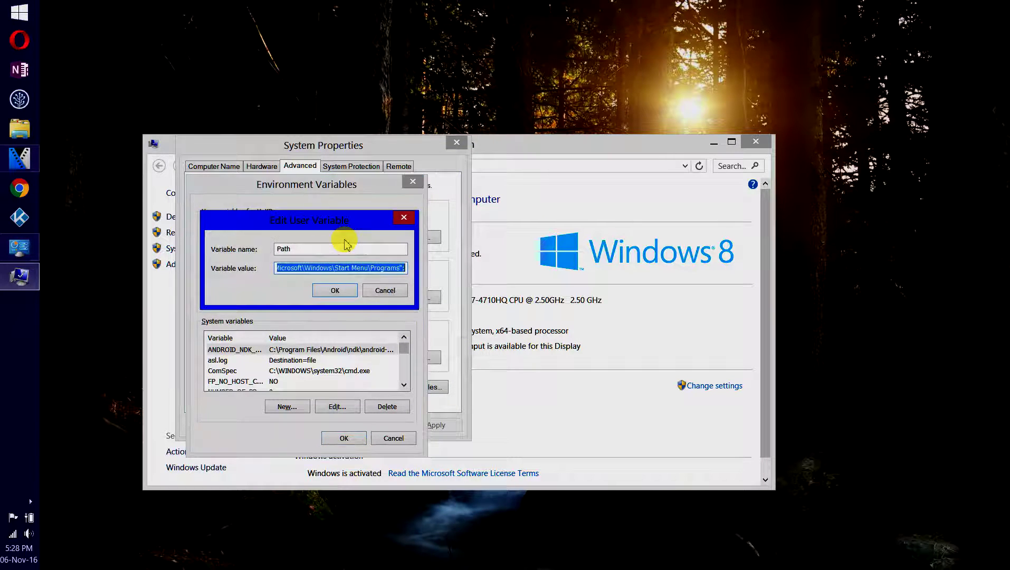
click(407, 268)
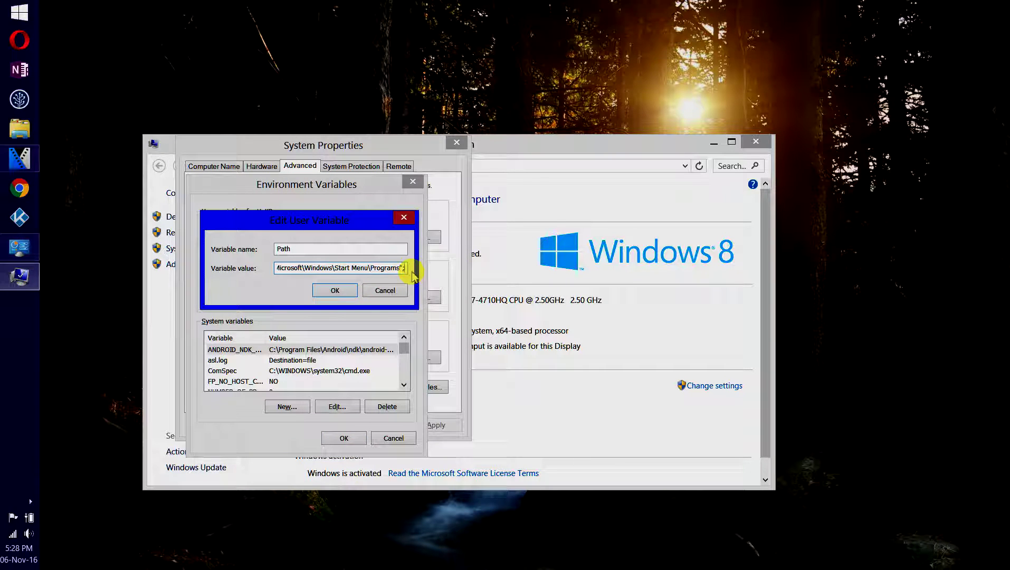
key(ctrl+v)
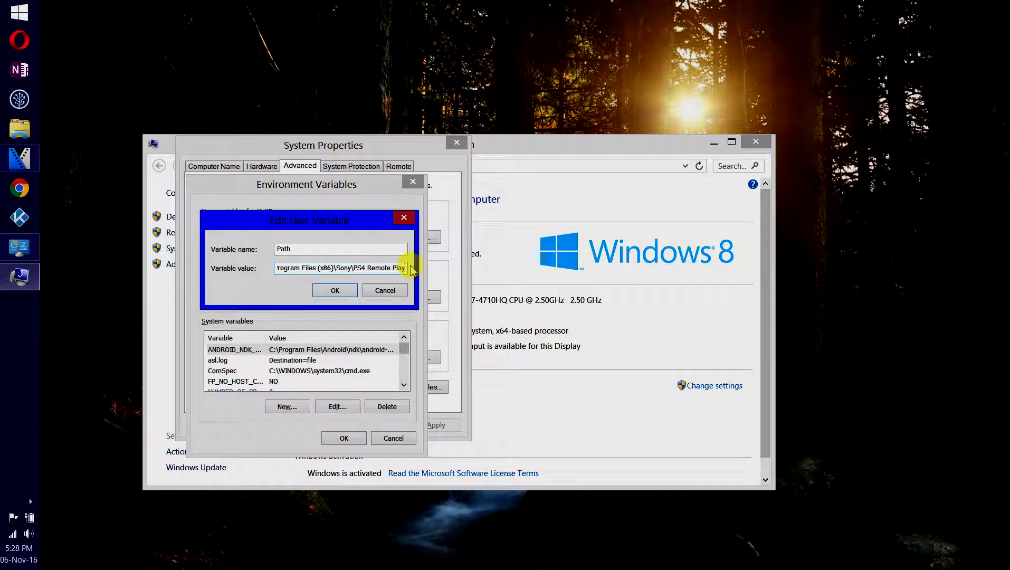
text(")
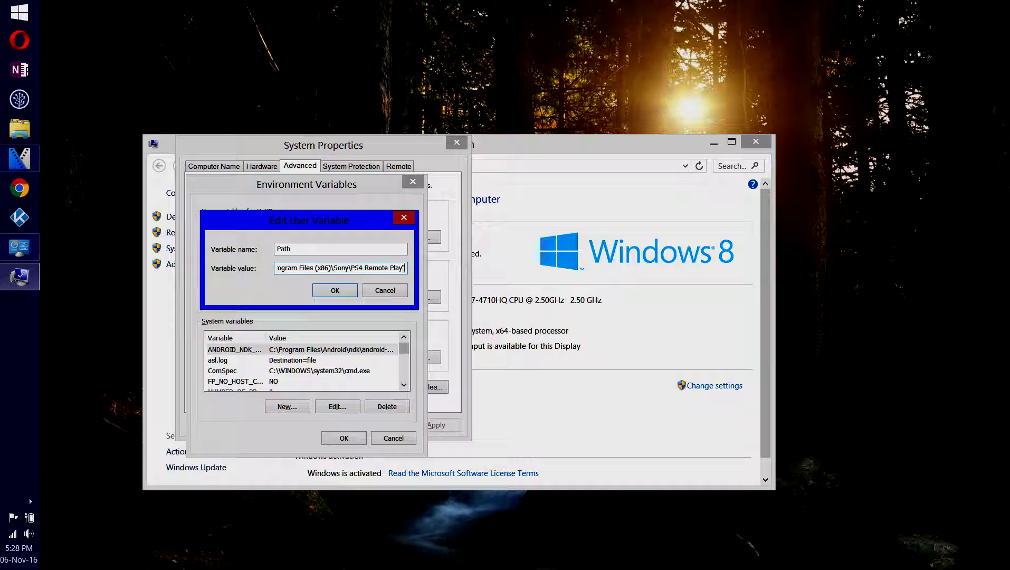
text(;)
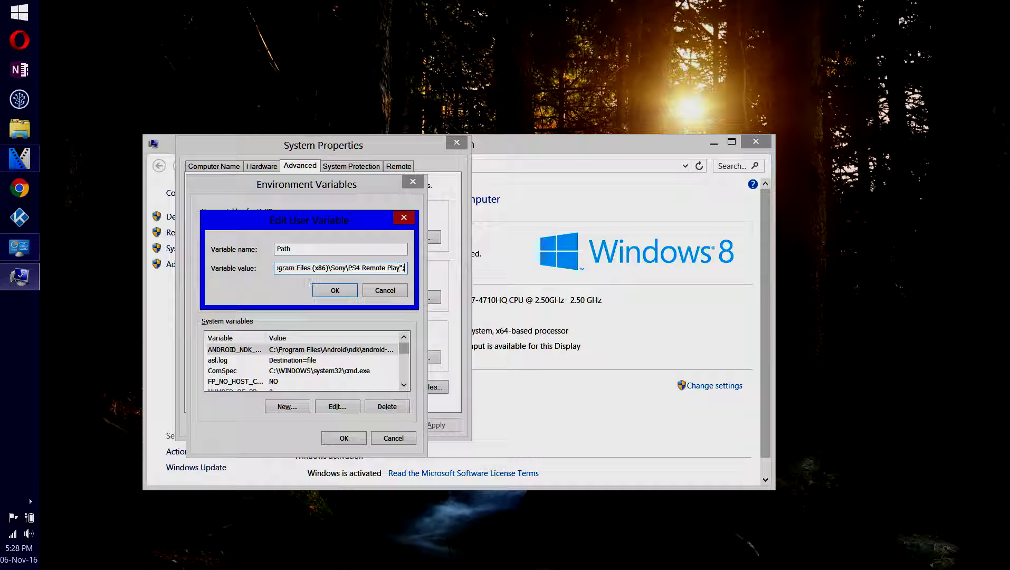
key(Left)
key(Left)
key(Left)
key(Left)
key(Left)
key(Left)
key(Left)
key(Left)
key(Left)
key(Left)
key(Left)
key(Left)
key(Left)
key(Left)
key(Left)
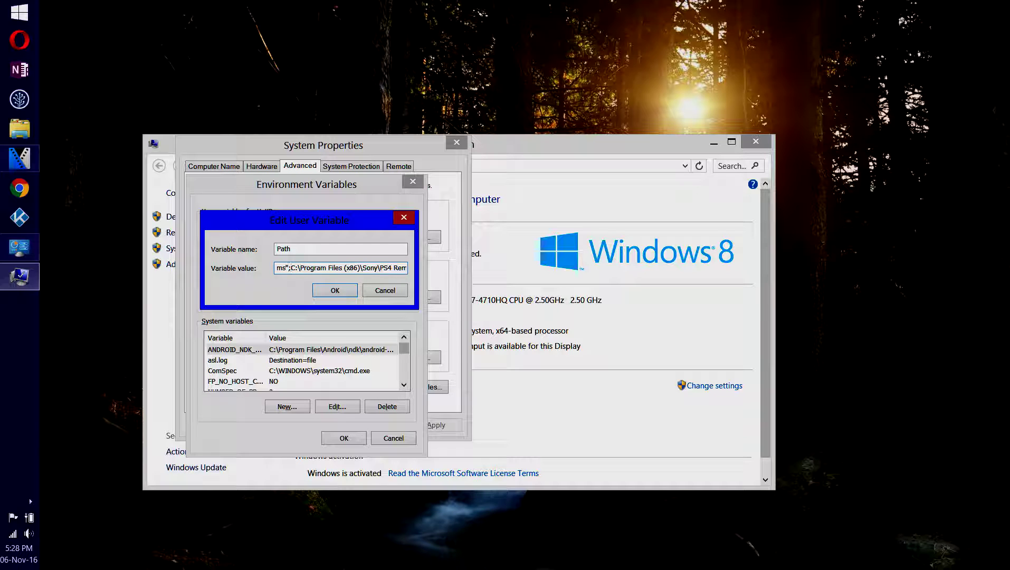
text(")
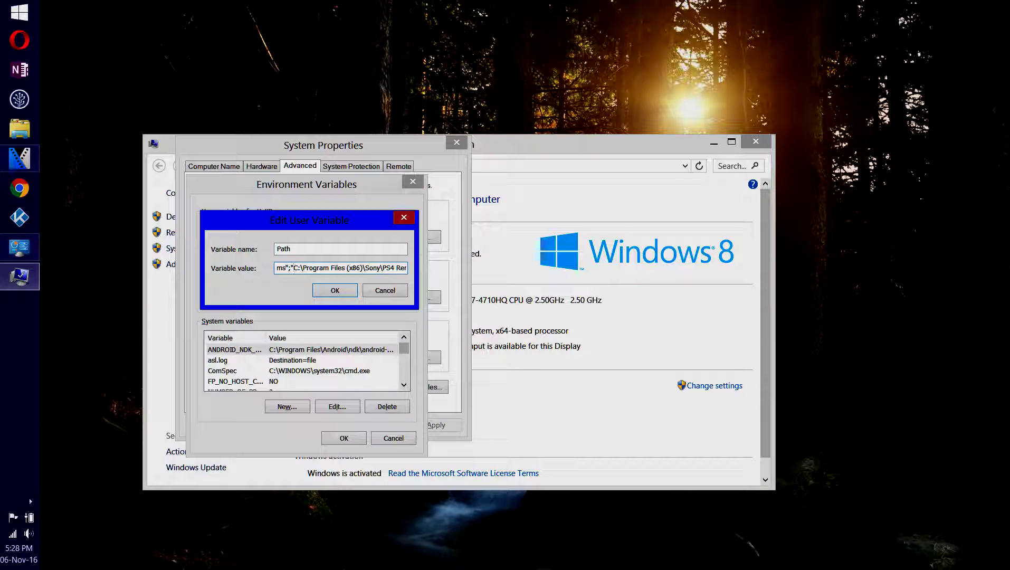
- Confirm the Path edit with OK in all three dialogs and close the System window
click(349, 294)
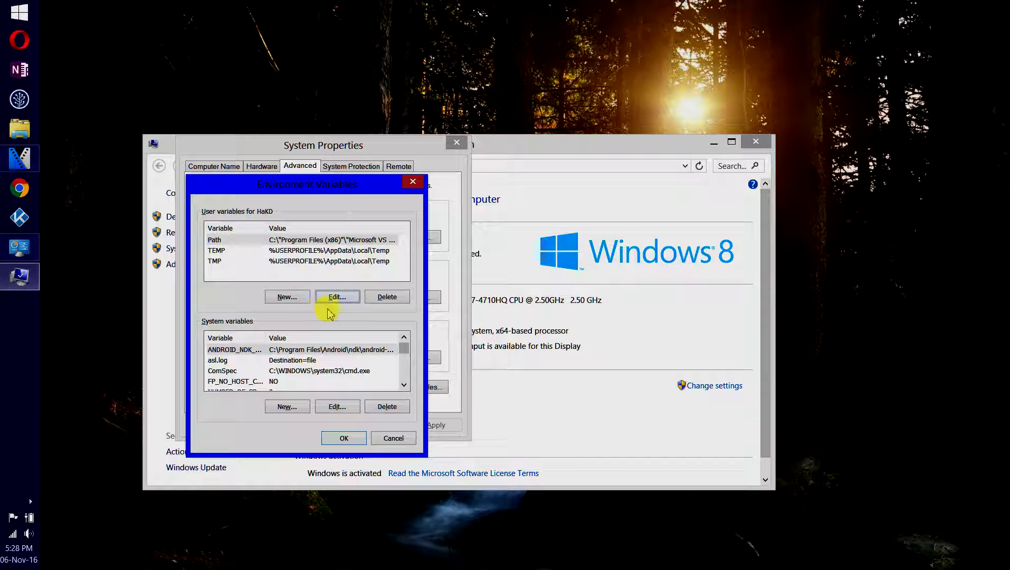
click(348, 439)
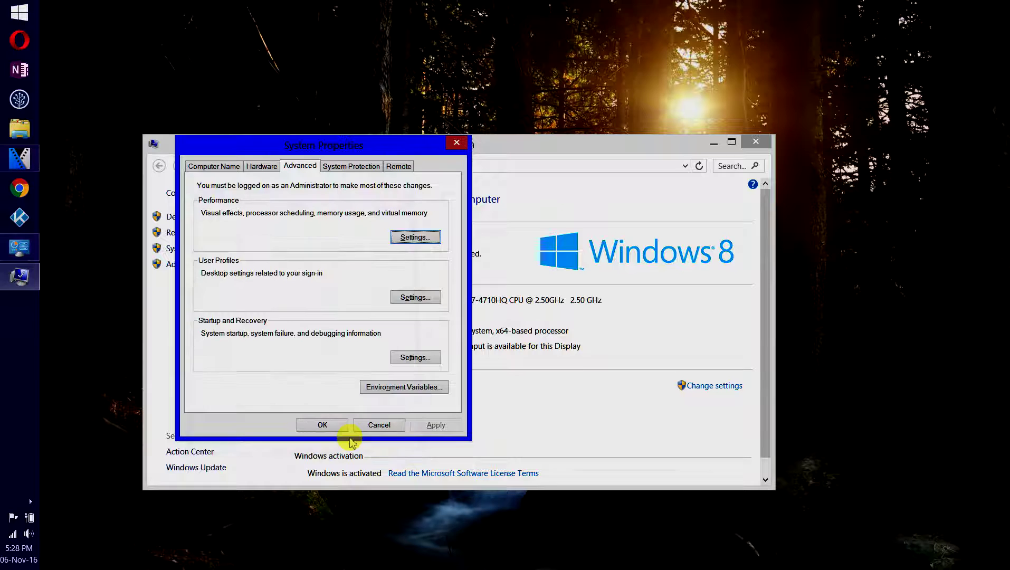
click(326, 427)
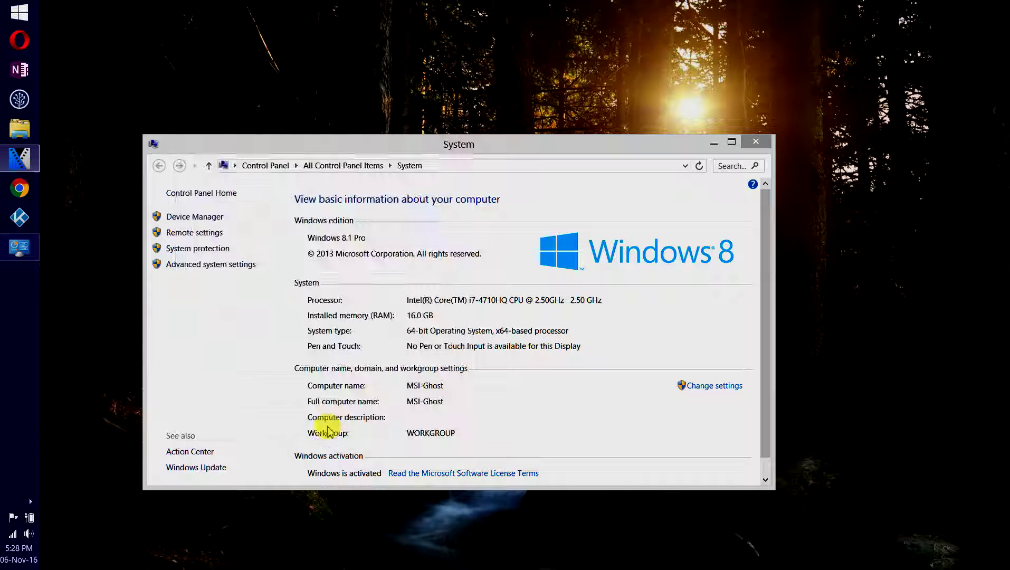
click(755, 141)
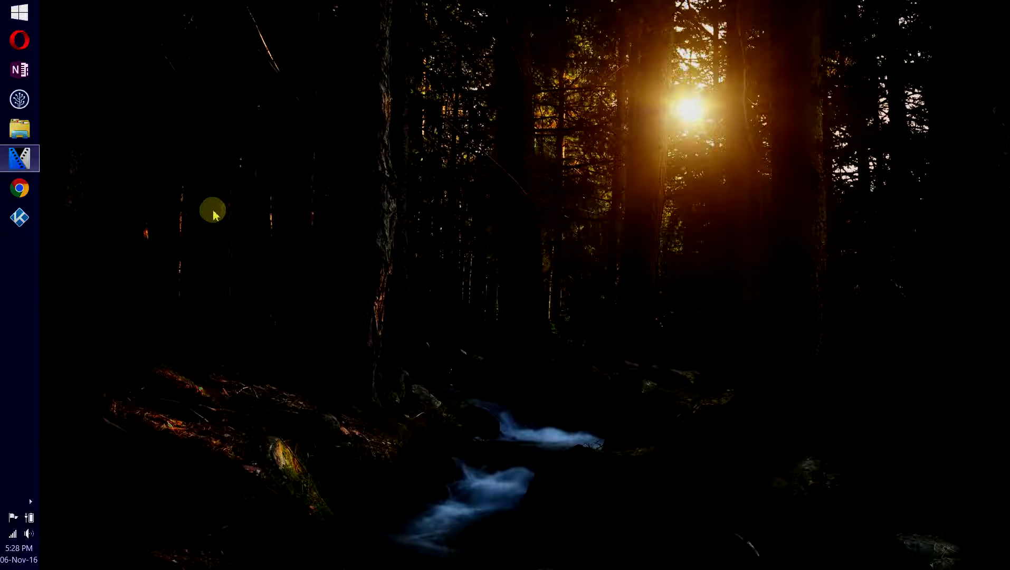
key(super+x)
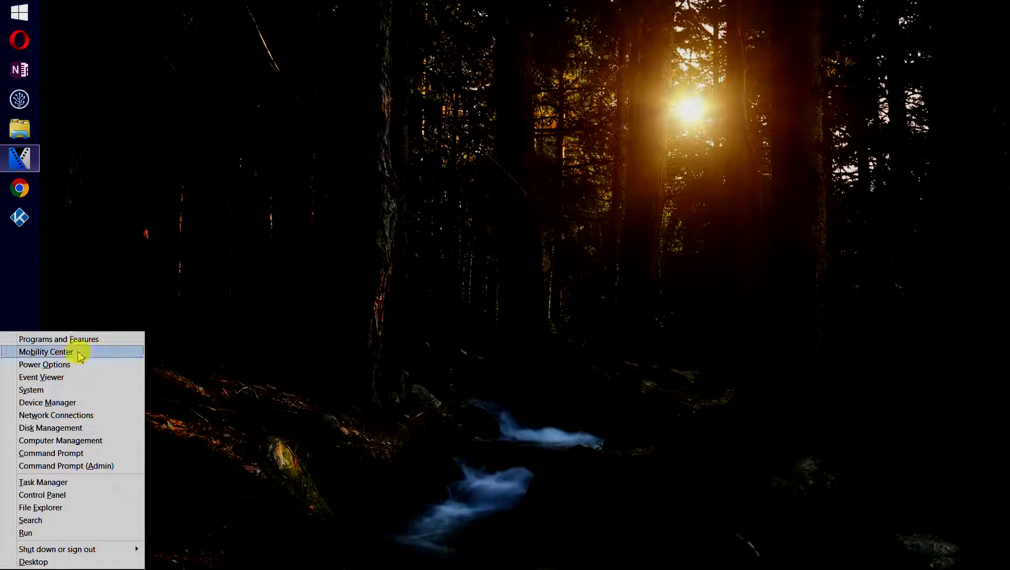
click(53, 533)
click(191, 145)
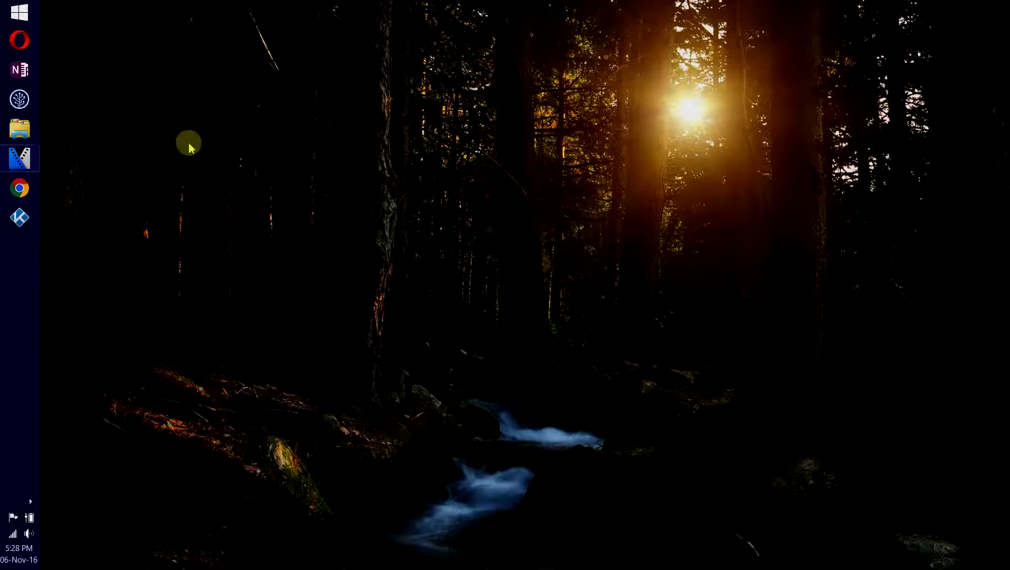
key(super+r)
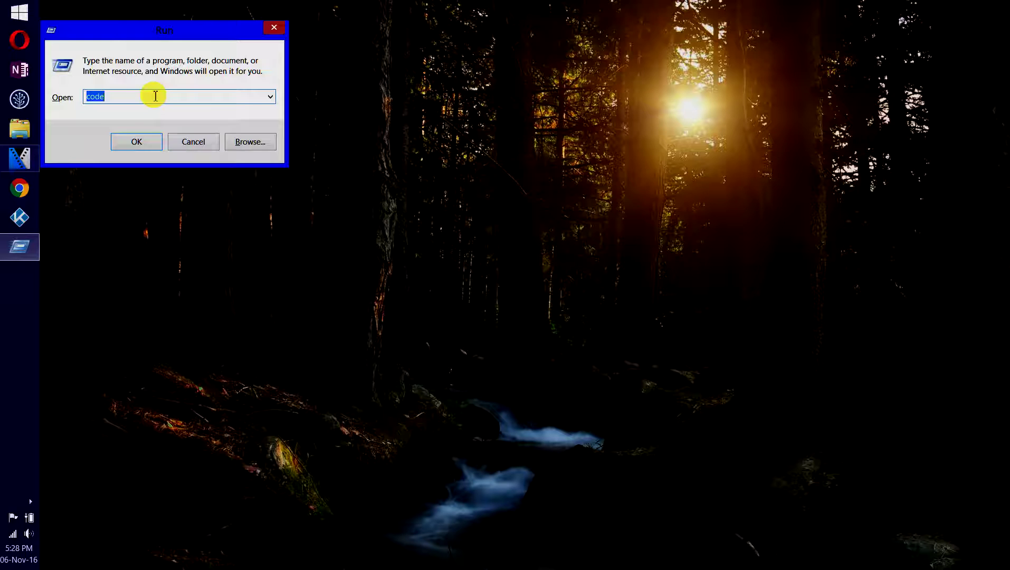
text(p)
key(BackSpace)
text(rem)
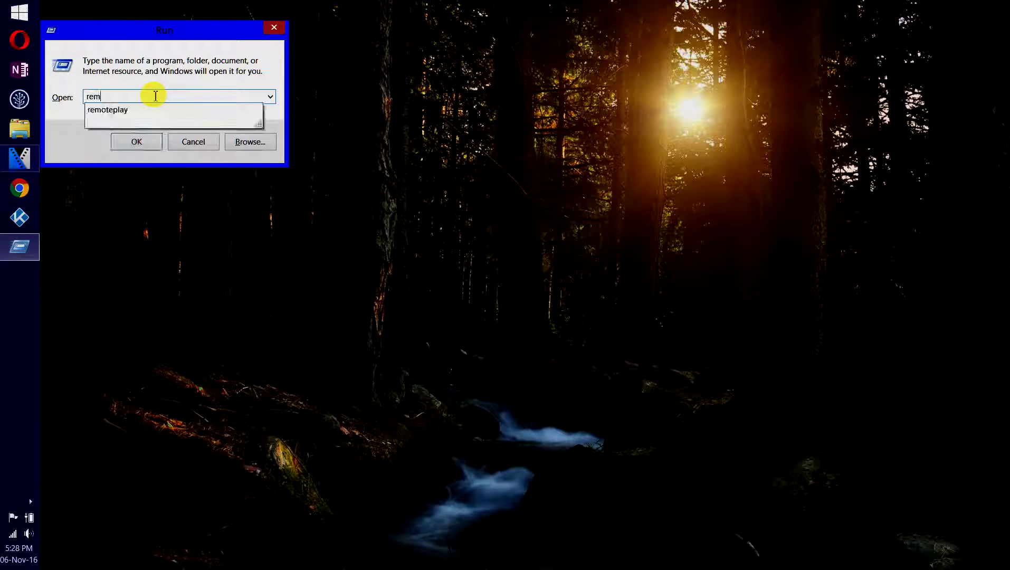
key(Down)
key(Return)
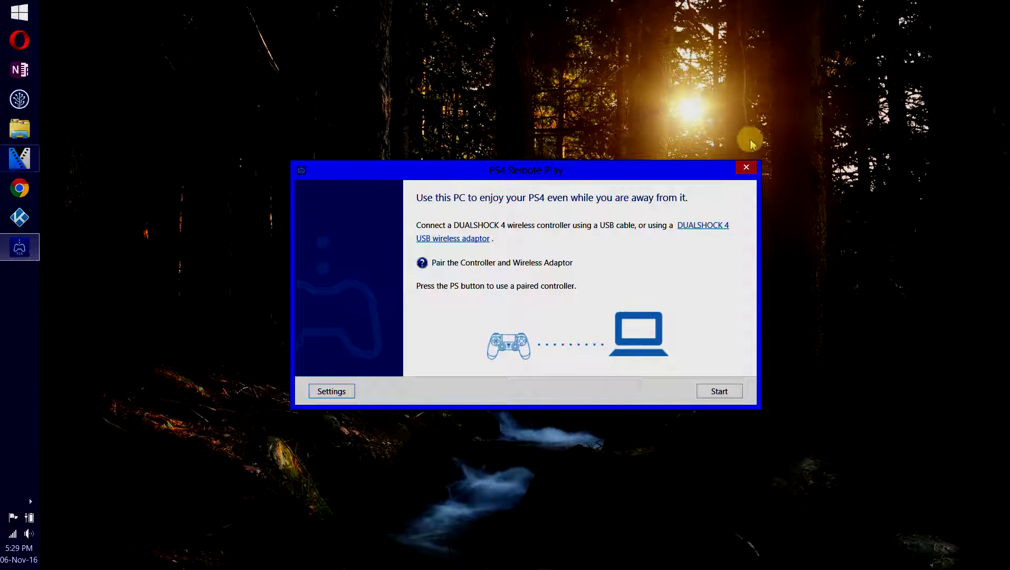
click(747, 168)
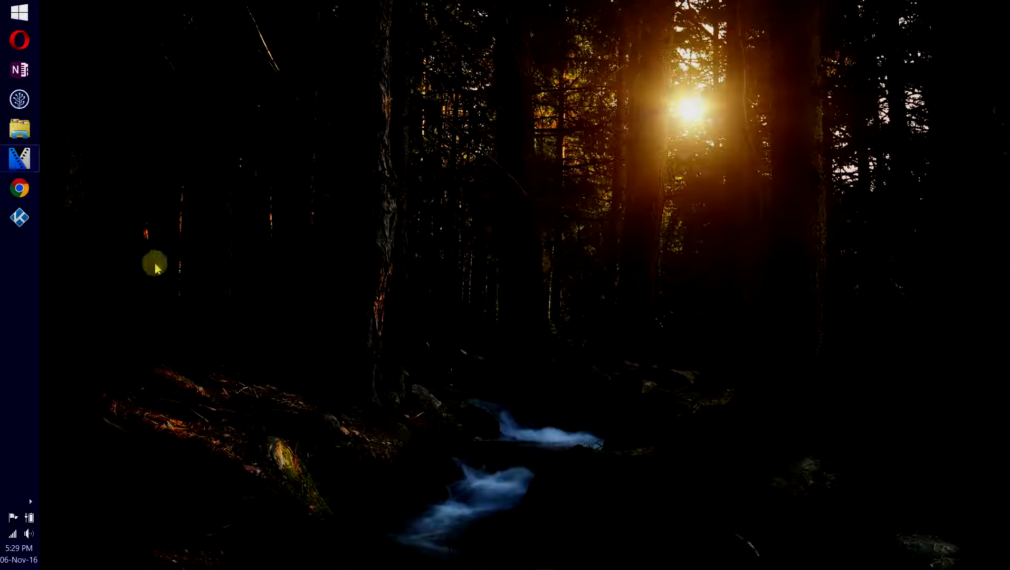